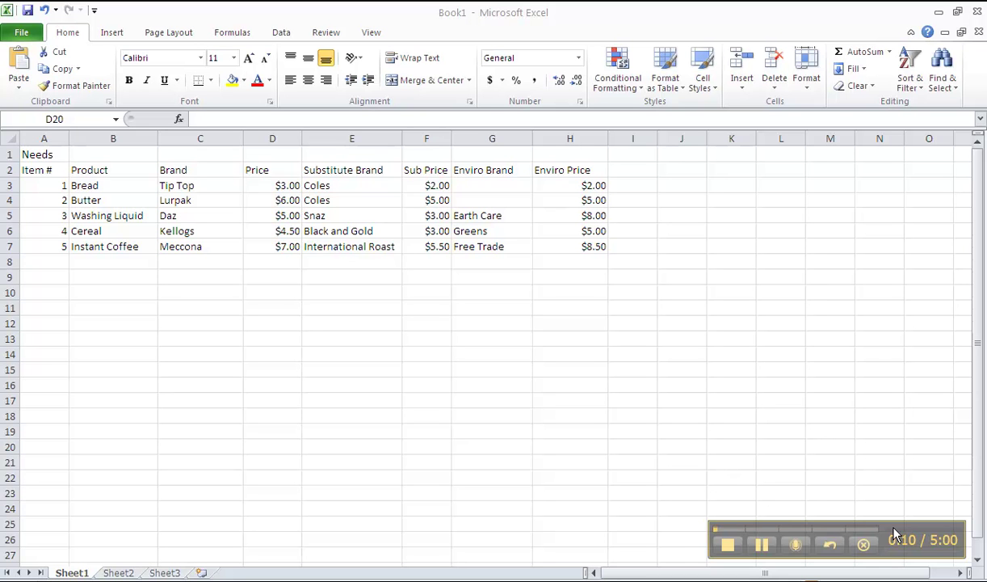
- Review the product table from Bread onward and check the two empty sheets
{"action": "left_click", "coordinate": [7, 169]}
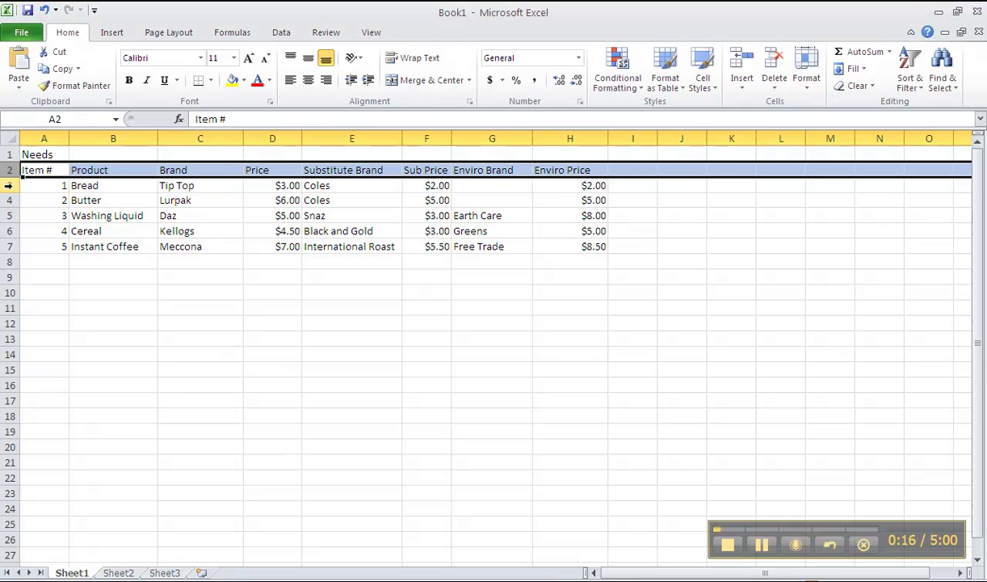
{"action": "left_click", "coordinate": [7, 185]}
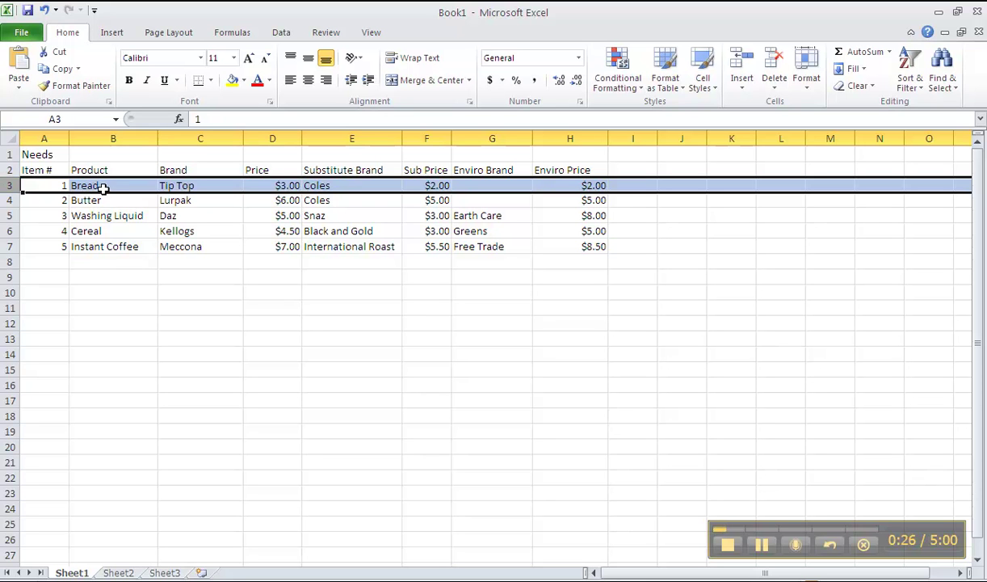
{"action": "left_click_drag", "start_coordinate": [102, 186], "coordinate": [582, 531]}
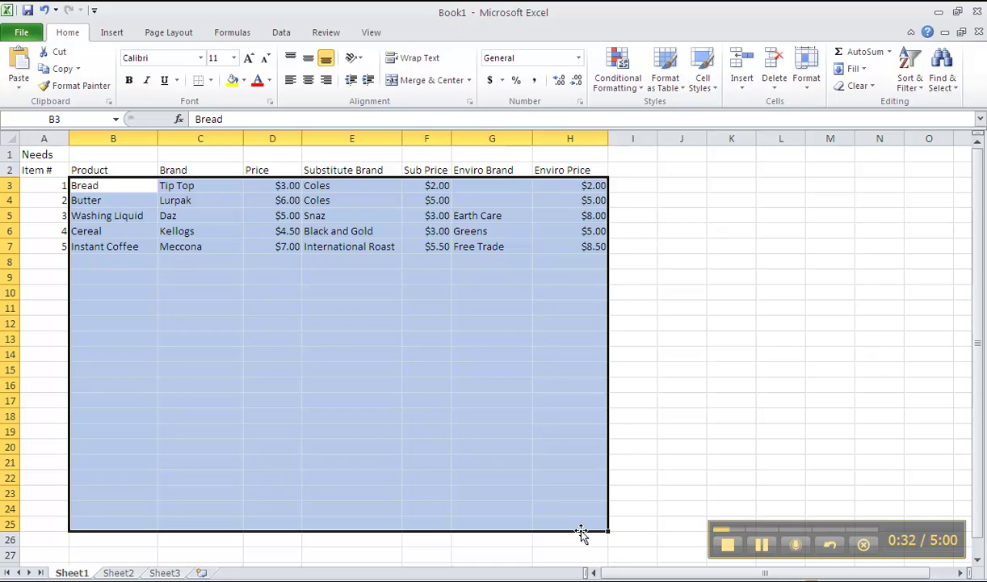
{"action": "left_click", "coordinate": [507, 326]}
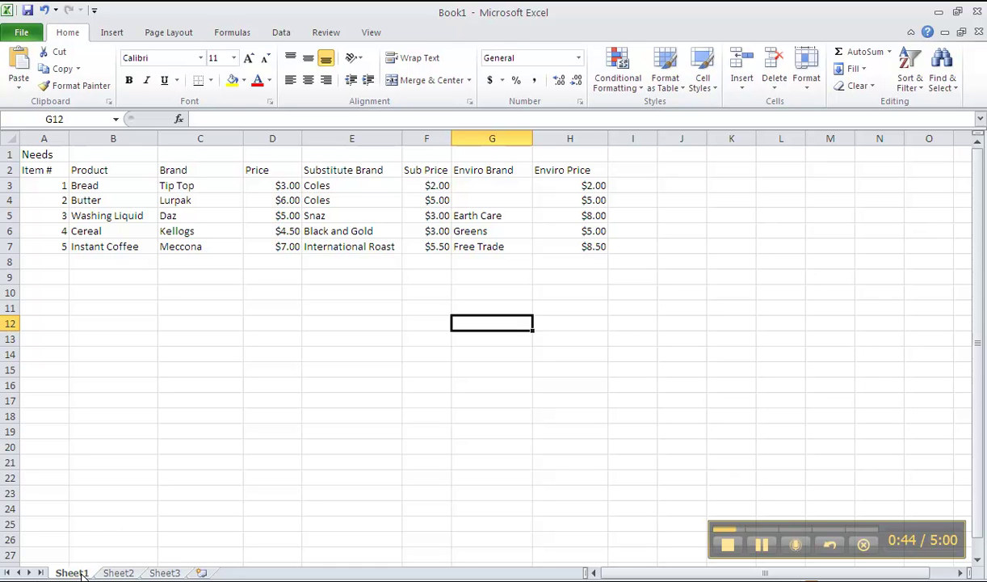
{"action": "left_click", "coordinate": [118, 573]}
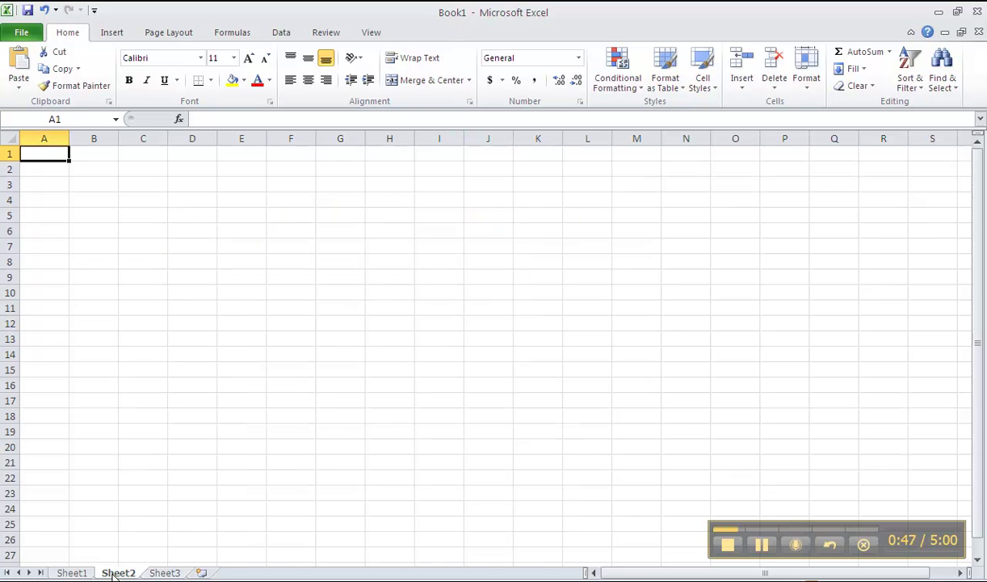
{"action": "left_click", "coordinate": [165, 573]}
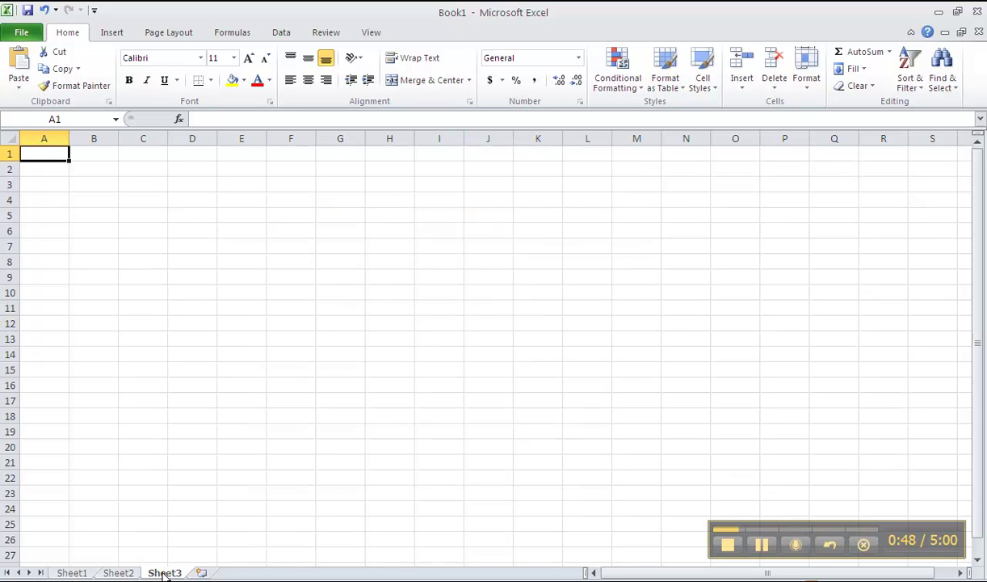
{"action": "left_click", "coordinate": [79, 572]}
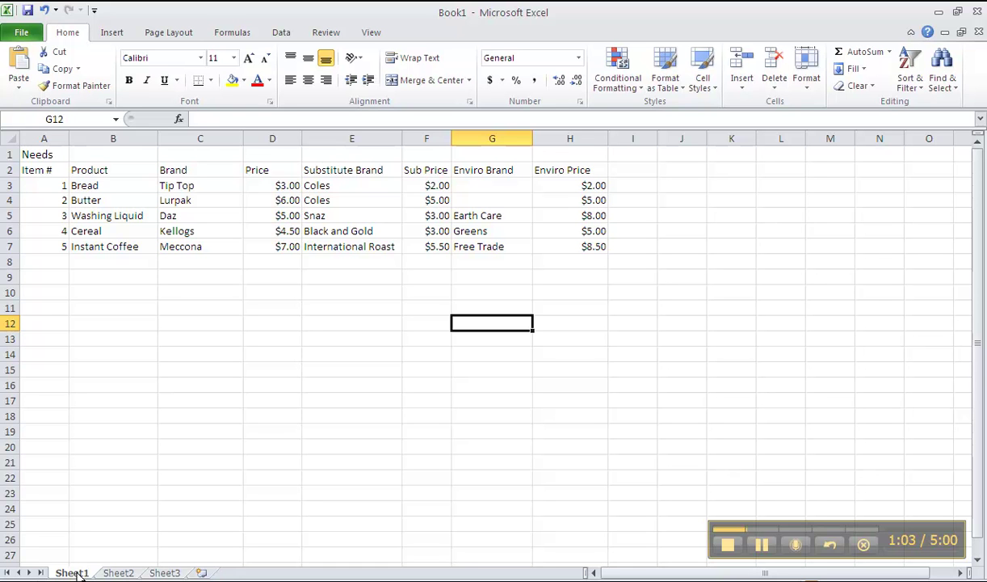
- Rename the first sheet, holding the product table, to Needs
{"action": "right_click", "coordinate": [80, 573]}
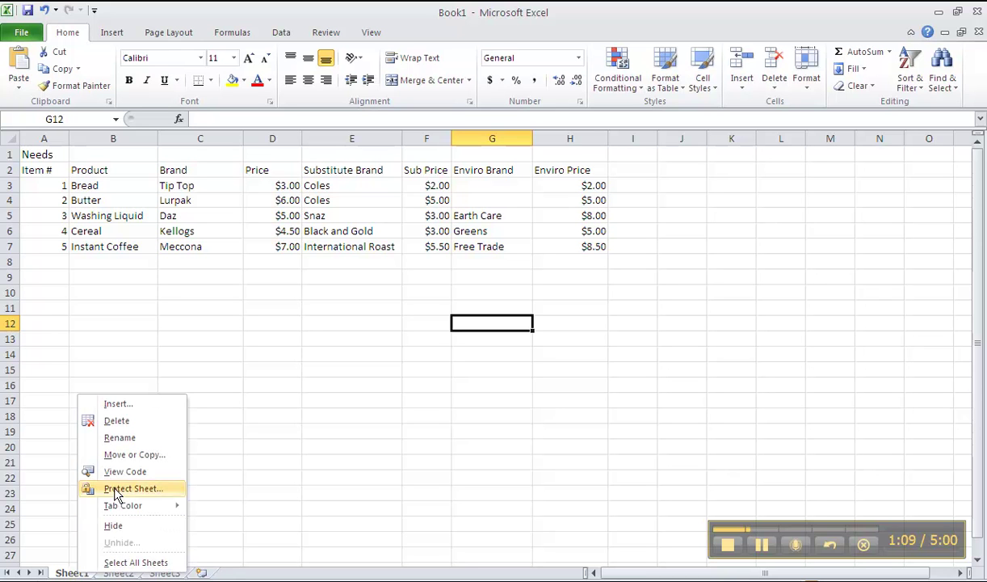
{"action": "left_click", "coordinate": [121, 437]}
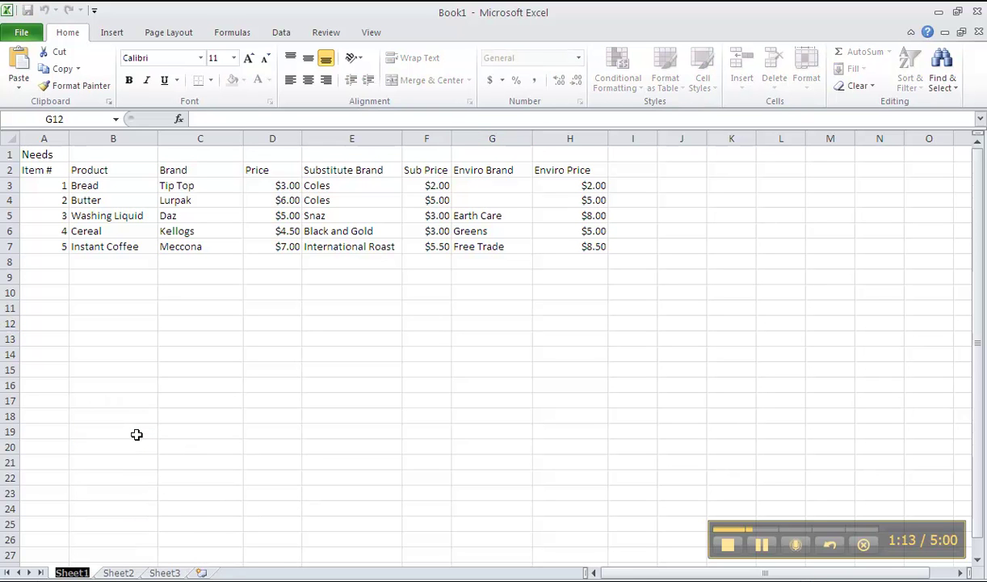
{"action": "type", "text": "Needs"}
{"action": "key", "text": "Return"}
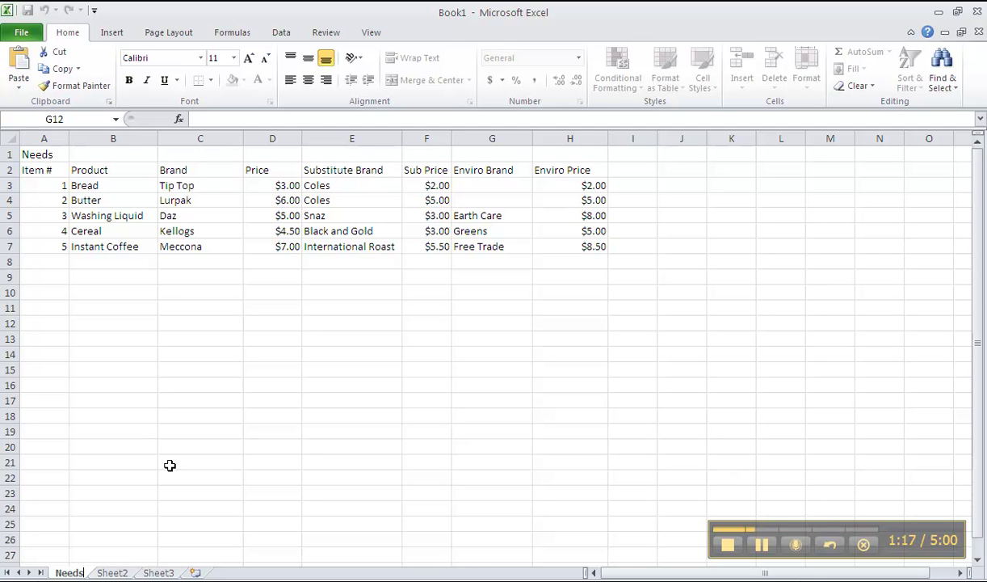
{"action": "left_click", "coordinate": [169, 465]}
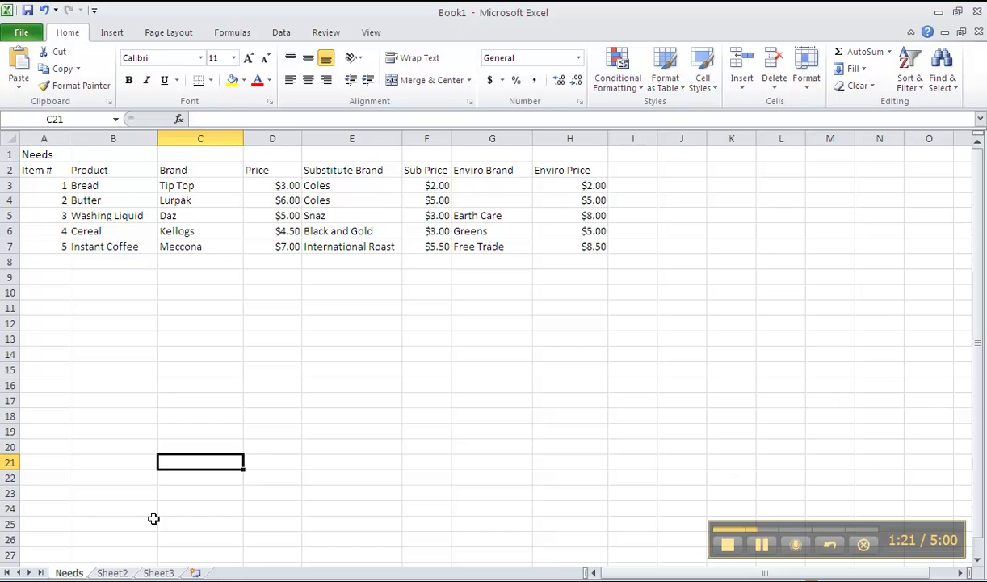
- Rename the second sheet to Wants, leaving the workbook unsaved
{"action": "left_click", "coordinate": [121, 573]}
{"action": "right_click", "coordinate": [121, 572]}
{"action": "key", "text": "ctrl+s"}
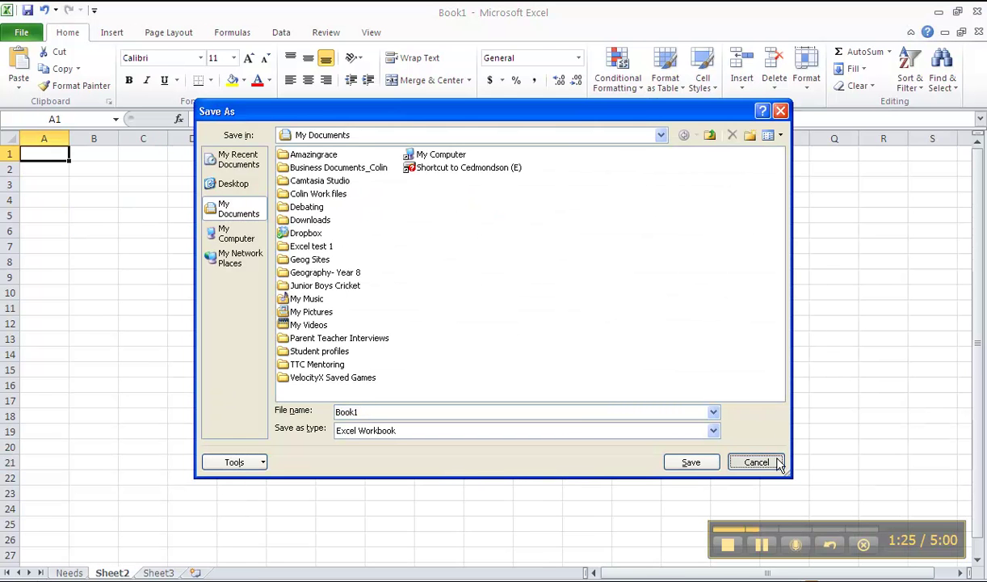
{"action": "left_click", "coordinate": [757, 460]}
{"action": "scroll", "coordinate": [775, 457], "scroll_direction": "right", "scroll_amount": 5}
{"action": "right_click", "coordinate": [121, 573]}
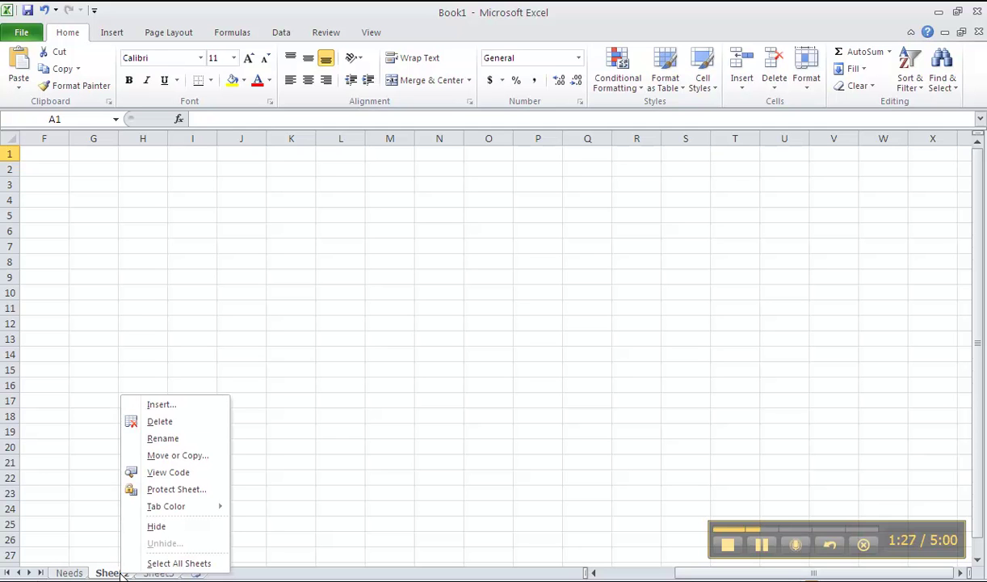
{"action": "left_click", "coordinate": [192, 438]}
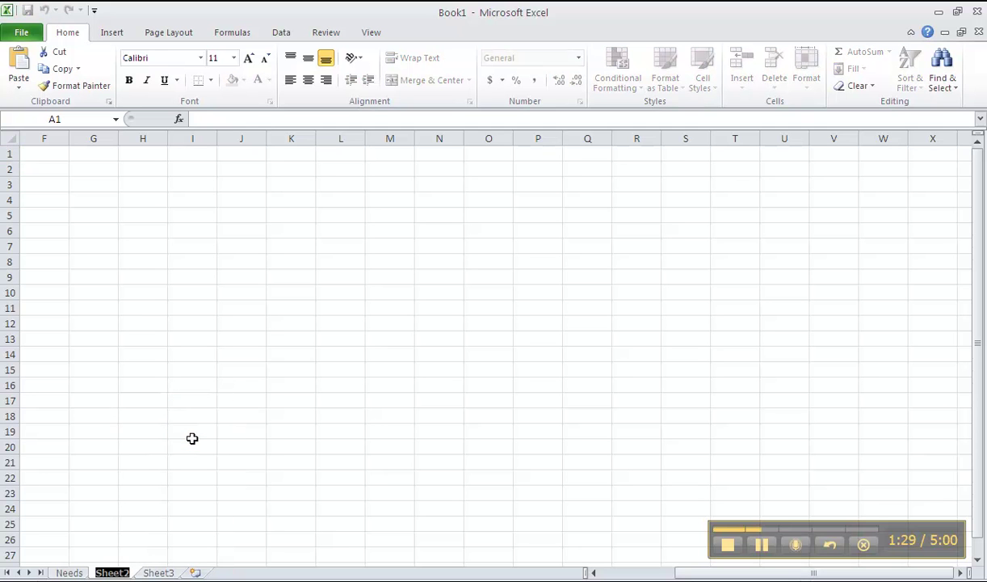
{"action": "type", "text": "Wants"}
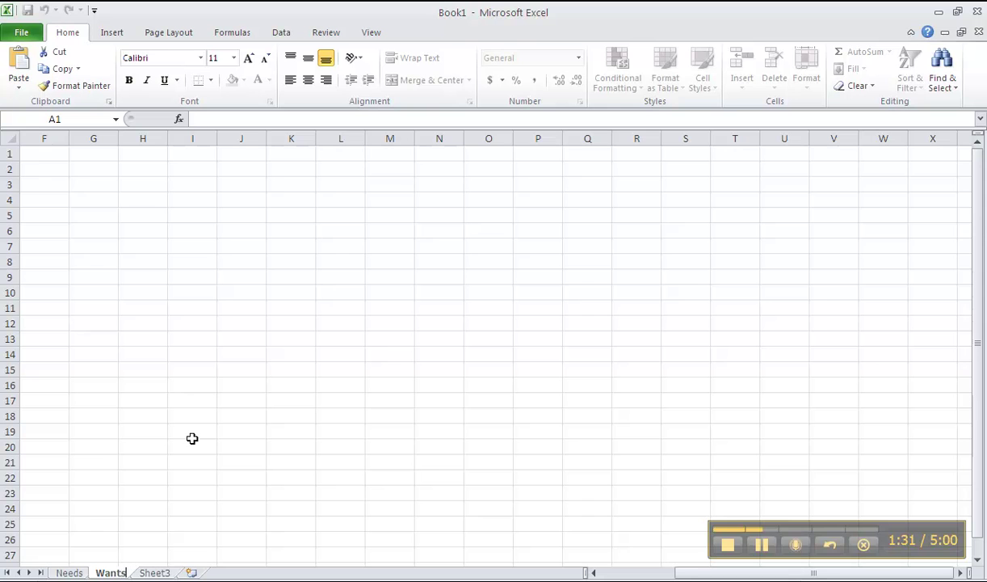
{"action": "left_click", "coordinate": [172, 528]}
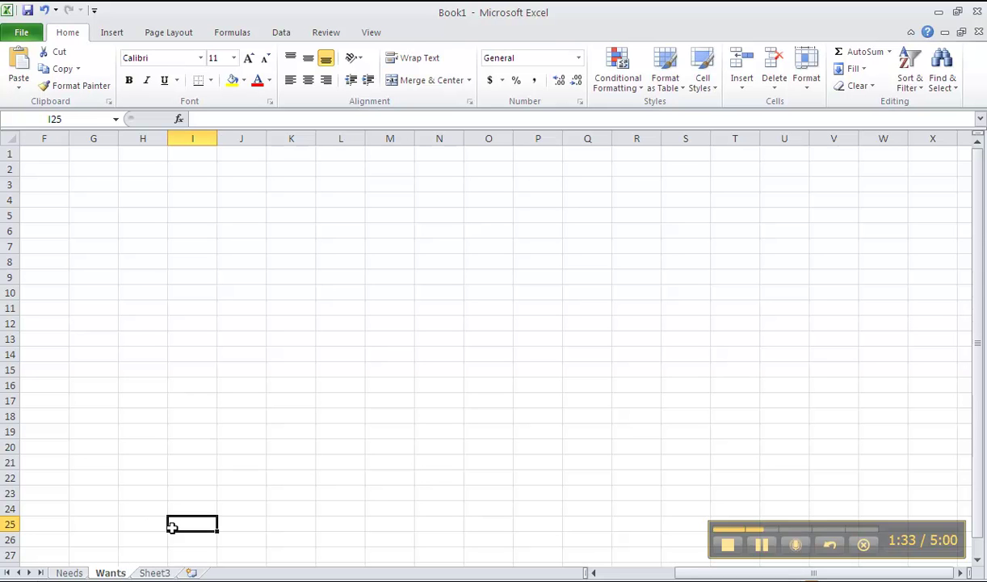
- Rename the third sheet to Luxury
{"action": "left_click", "coordinate": [158, 573]}
{"action": "right_click", "coordinate": [158, 572]}
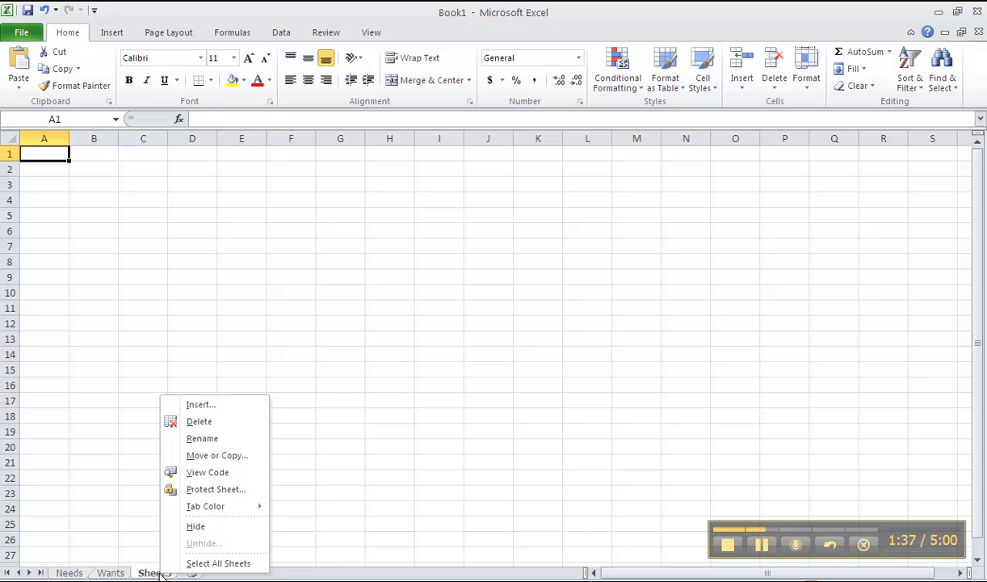
{"action": "left_click", "coordinate": [221, 436]}
{"action": "type", "text": "Luxu"}
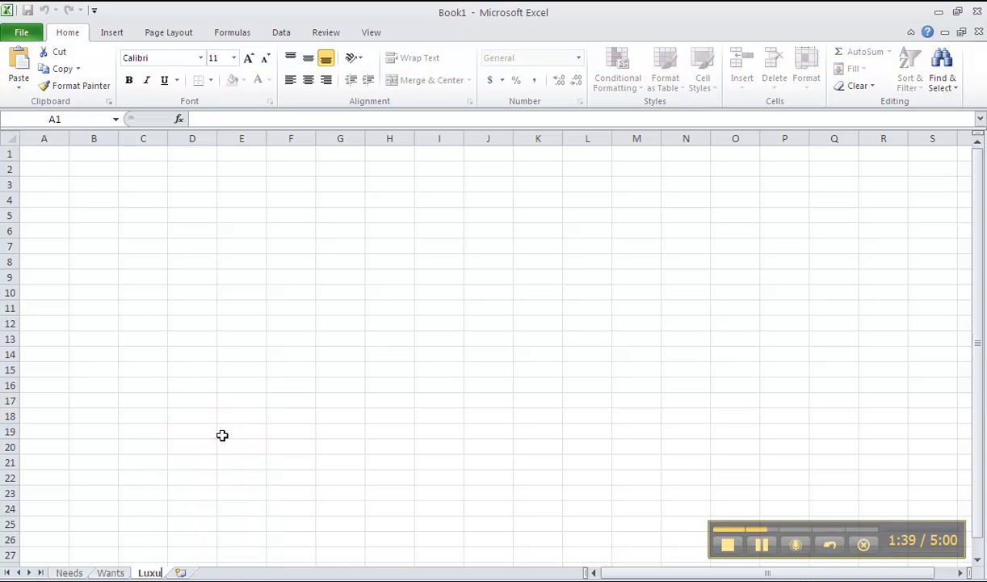
{"action": "type", "text": "ry"}
{"action": "key", "text": "Return"}
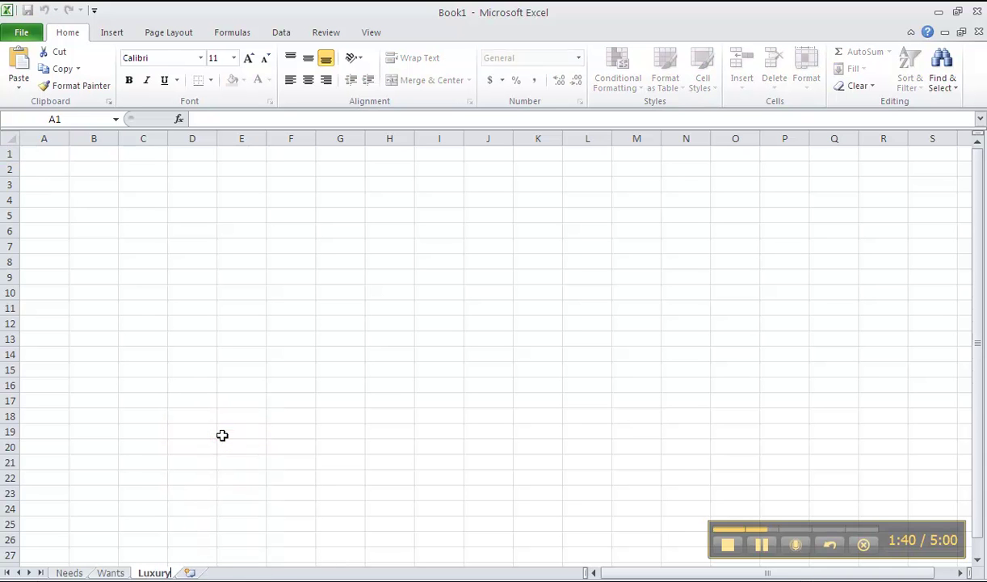
- Add a fourth worksheet and name it Totals, leaving the workbook unsaved
{"action": "left_click", "coordinate": [252, 472]}
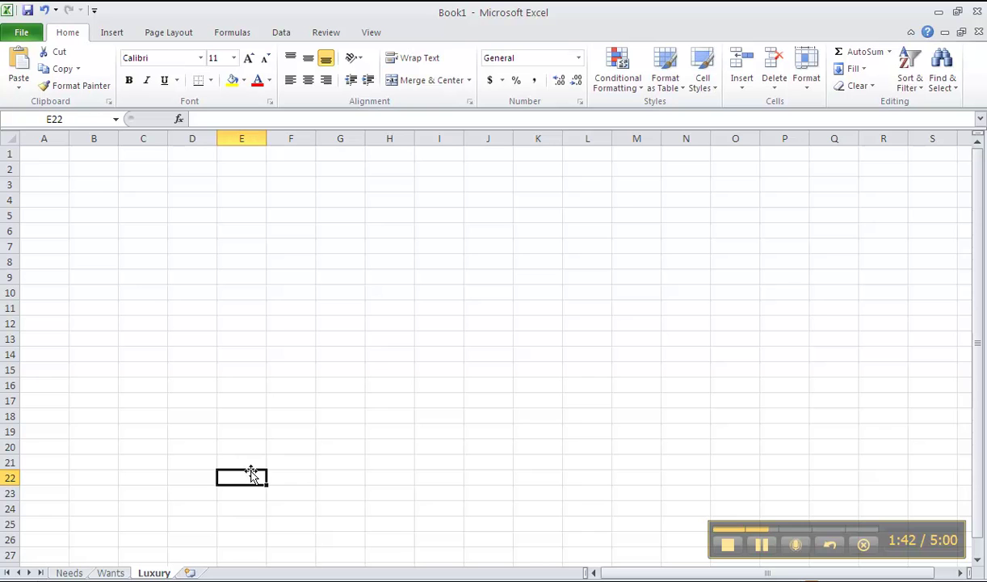
{"action": "left_click", "coordinate": [190, 573]}
{"action": "right_click", "coordinate": [191, 573]}
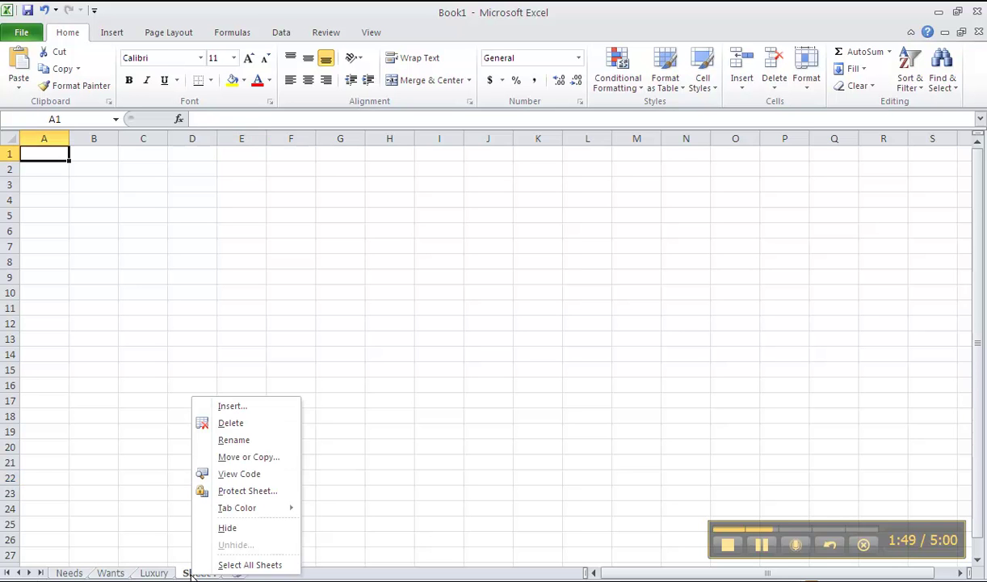
{"action": "key", "text": "ctrl+s"}
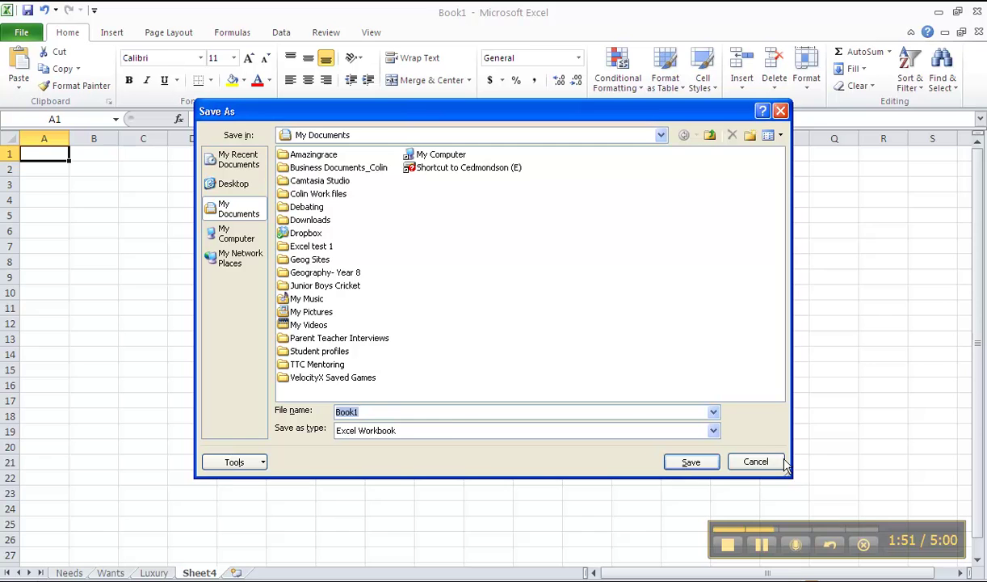
{"action": "left_click", "coordinate": [773, 465]}
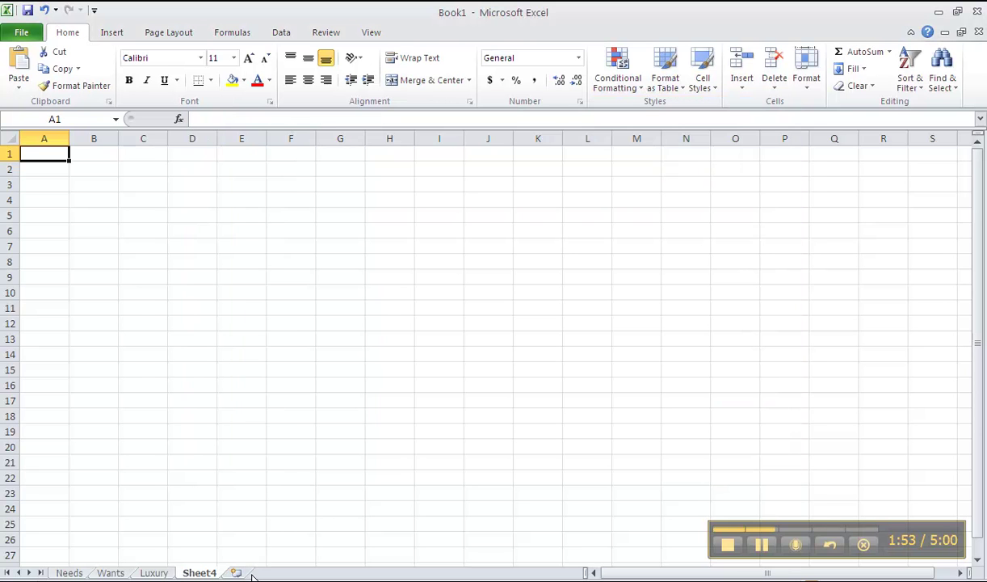
{"action": "right_click", "coordinate": [207, 573]}
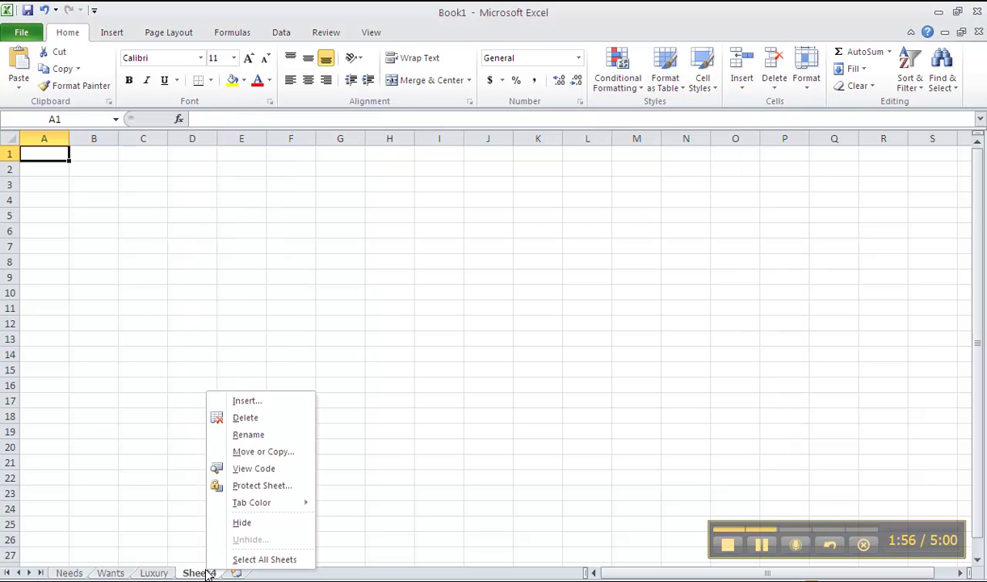
{"action": "left_click", "coordinate": [251, 435]}
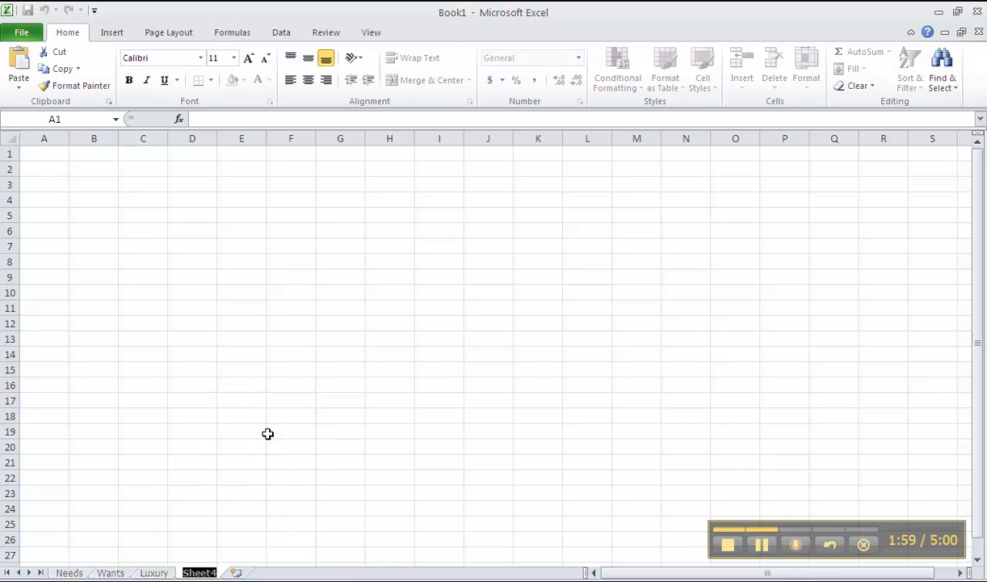
{"action": "type", "text": "Totals"}
{"action": "key", "text": "Return"}
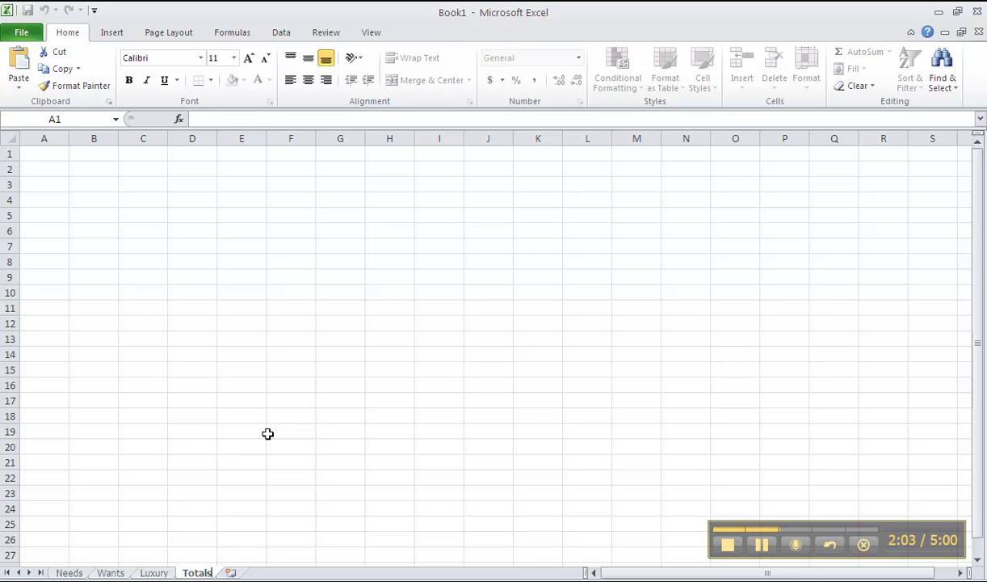
{"action": "left_click", "coordinate": [267, 434]}
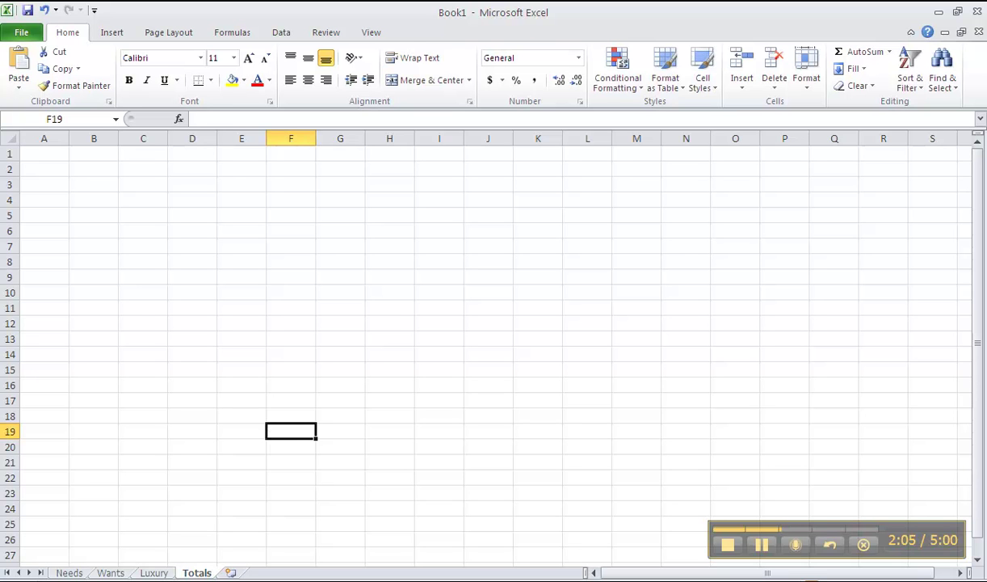
- Go back through the Luxury sheet to the Wants sheet
{"action": "left_click", "coordinate": [160, 572]}
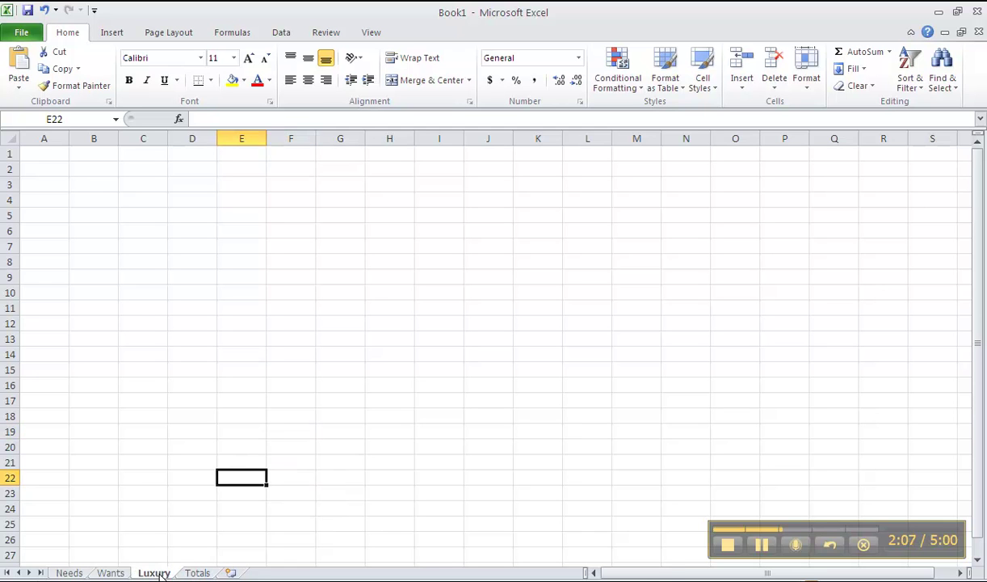
{"action": "left_click", "coordinate": [121, 574]}
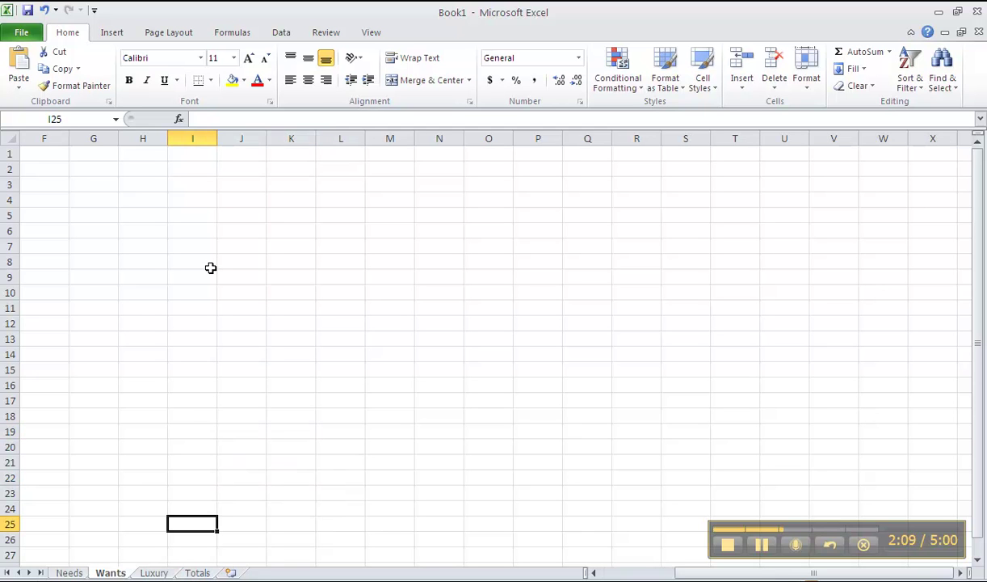
{"action": "left_click", "coordinate": [611, 572]}
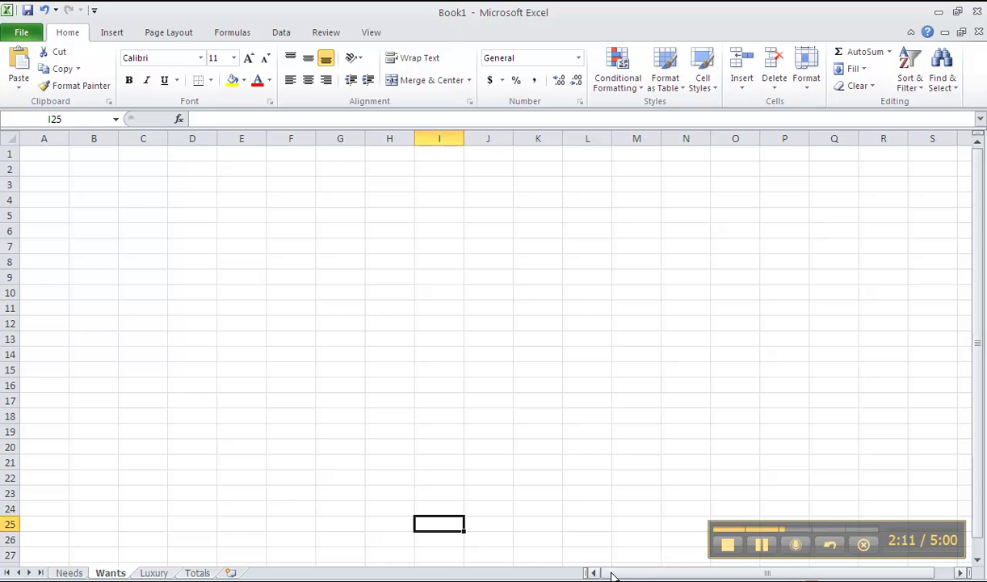
- On the Needs sheet, enter the label Totals in cell B8 below Instant Coffee
{"action": "left_click", "coordinate": [74, 572]}
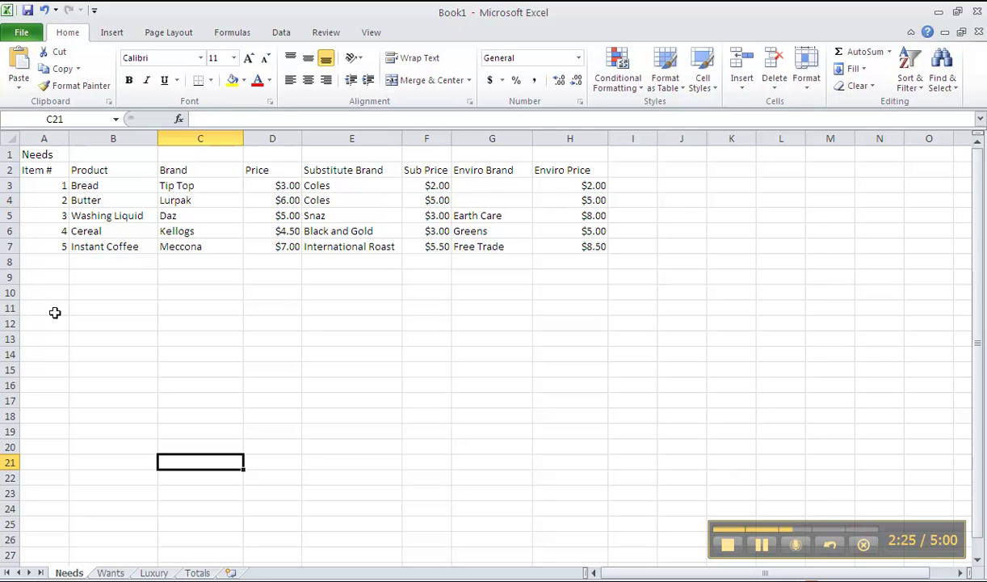
{"action": "left_click", "coordinate": [96, 261]}
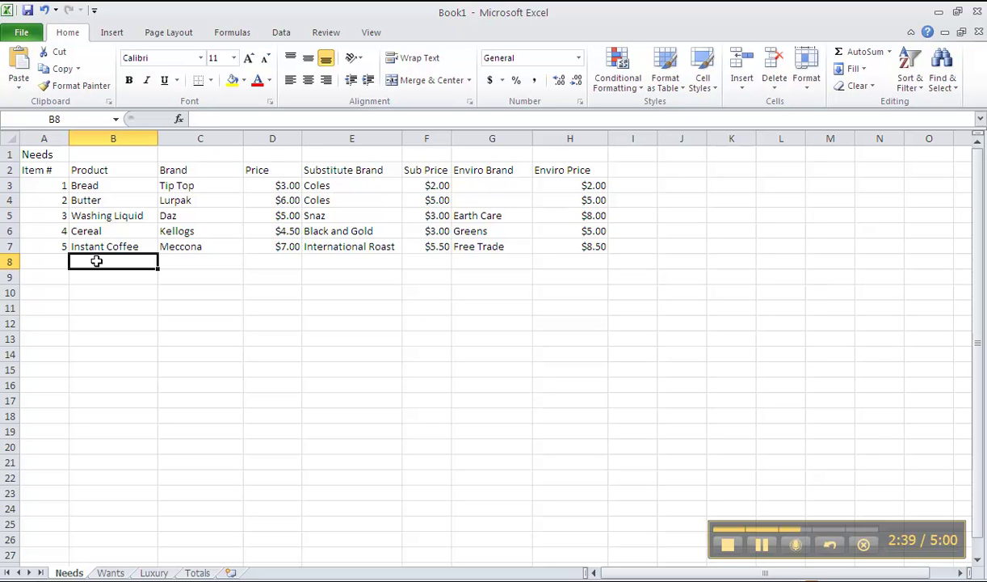
{"action": "type", "text": "To"}
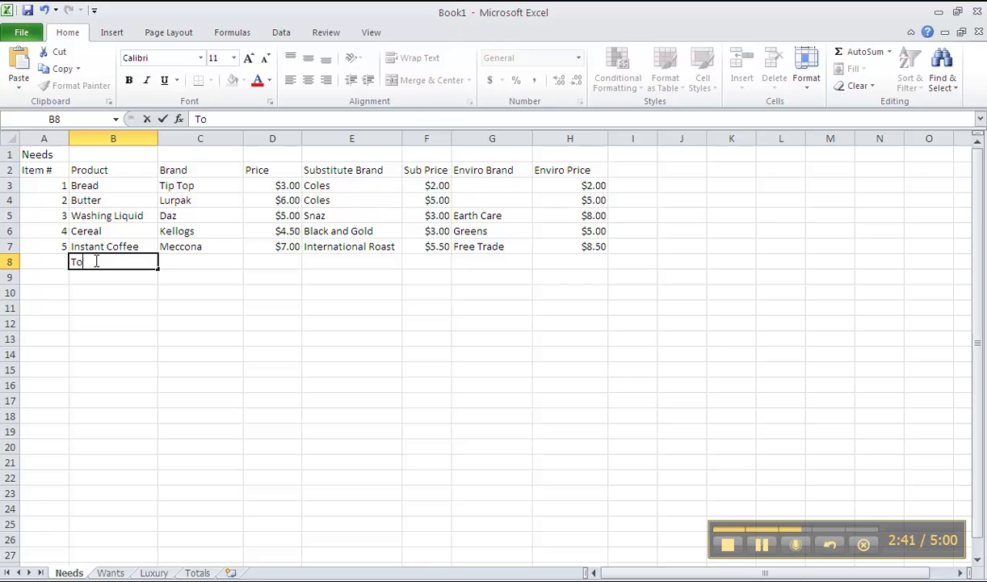
{"action": "type", "text": "tals"}
{"action": "left_click", "coordinate": [116, 277]}
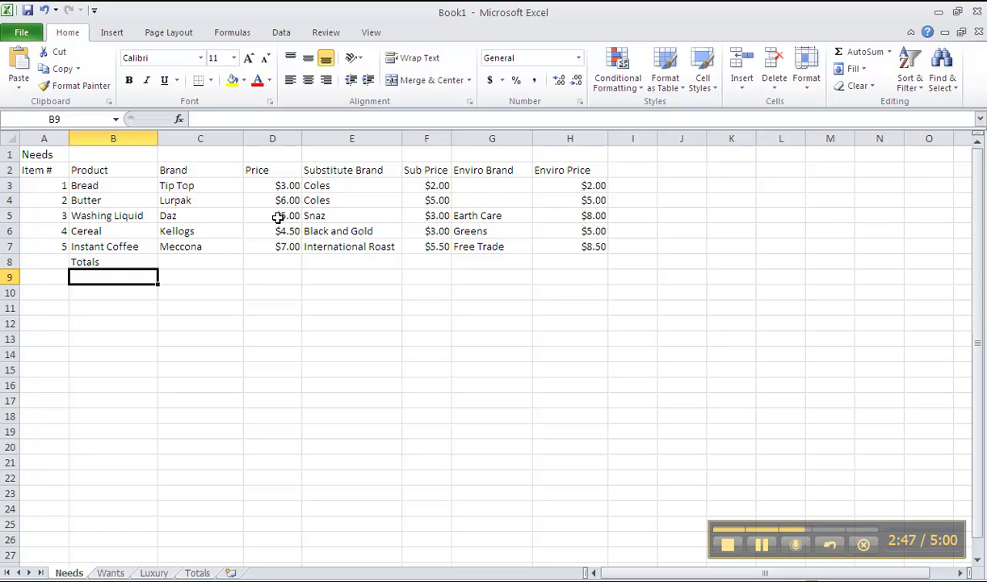
- AutoSum D3:D7 into D8 so the Price column totals $25.50
{"action": "left_click", "coordinate": [280, 263]}
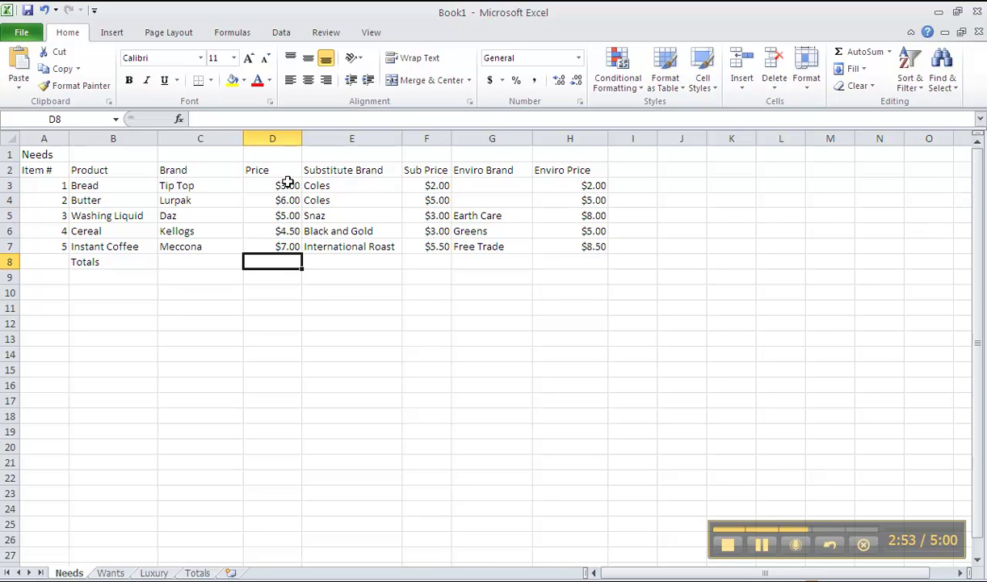
{"action": "left_click_drag", "start_coordinate": [286, 181], "coordinate": [285, 258]}
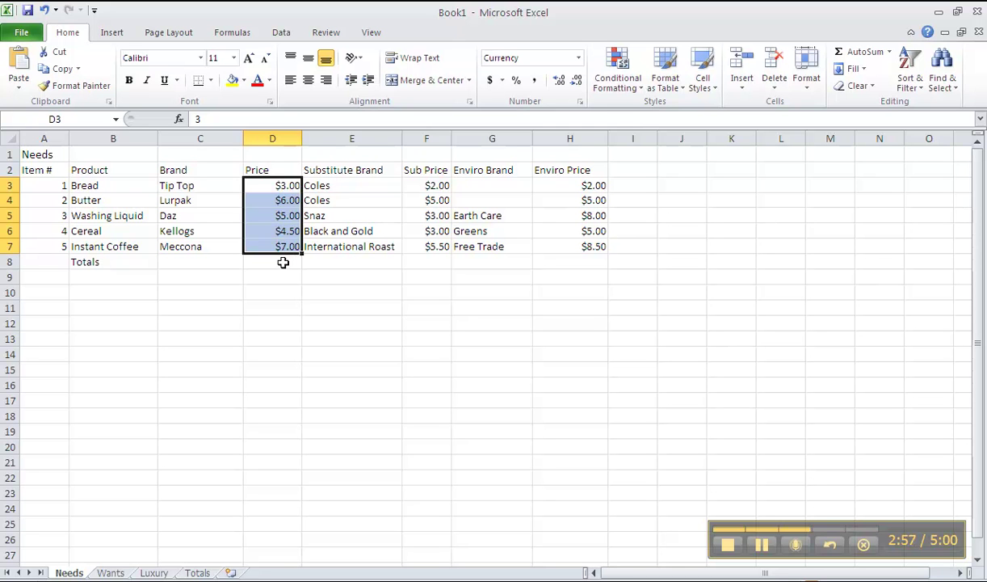
{"action": "left_click", "coordinate": [282, 261]}
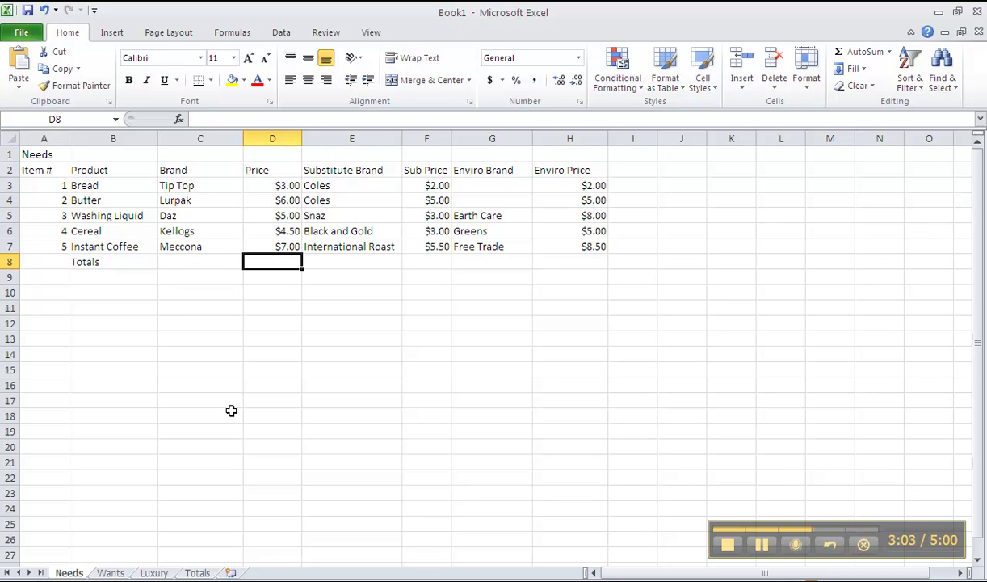
{"action": "scroll", "coordinate": [425, 279], "scroll_direction": "right", "scroll_amount": 10}
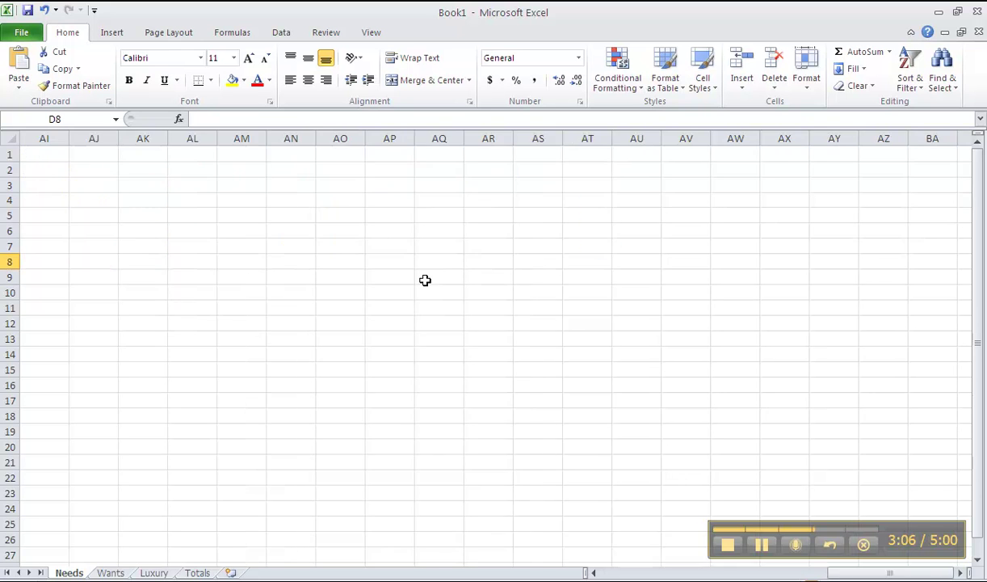
{"action": "left_click", "coordinate": [632, 574]}
{"action": "left_click", "coordinate": [632, 574]}
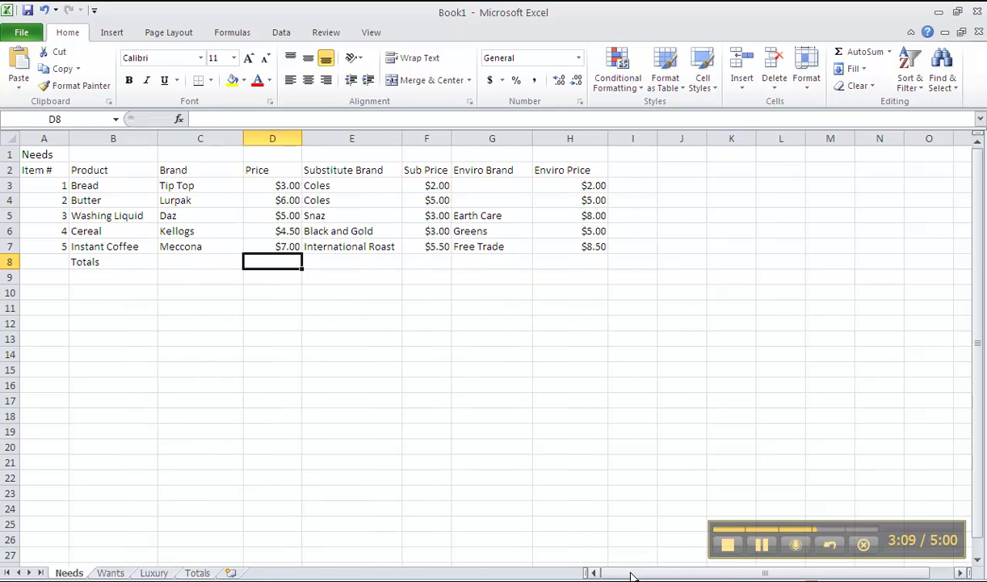
{"action": "left_click", "coordinate": [840, 56]}
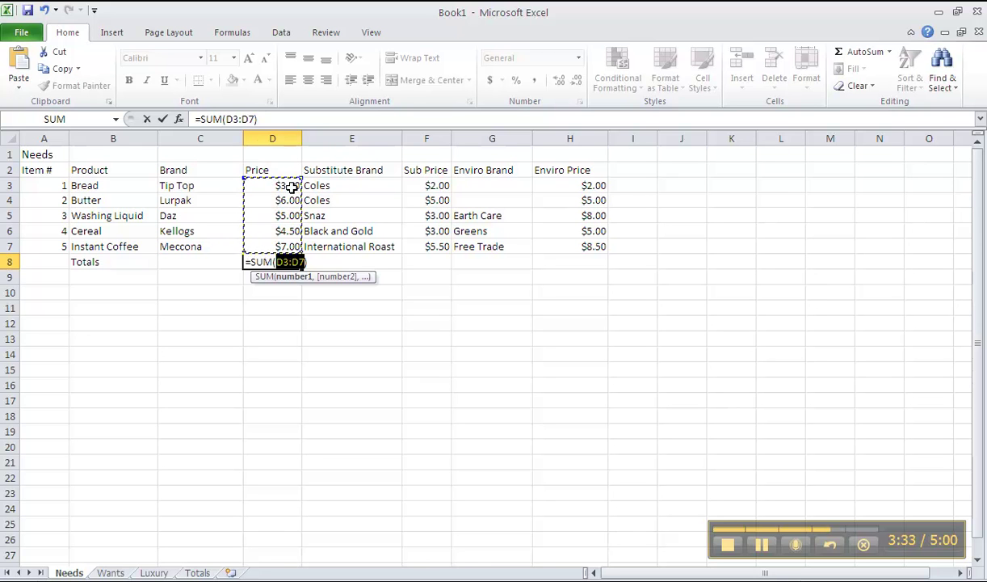
{"action": "left_click", "coordinate": [163, 120]}
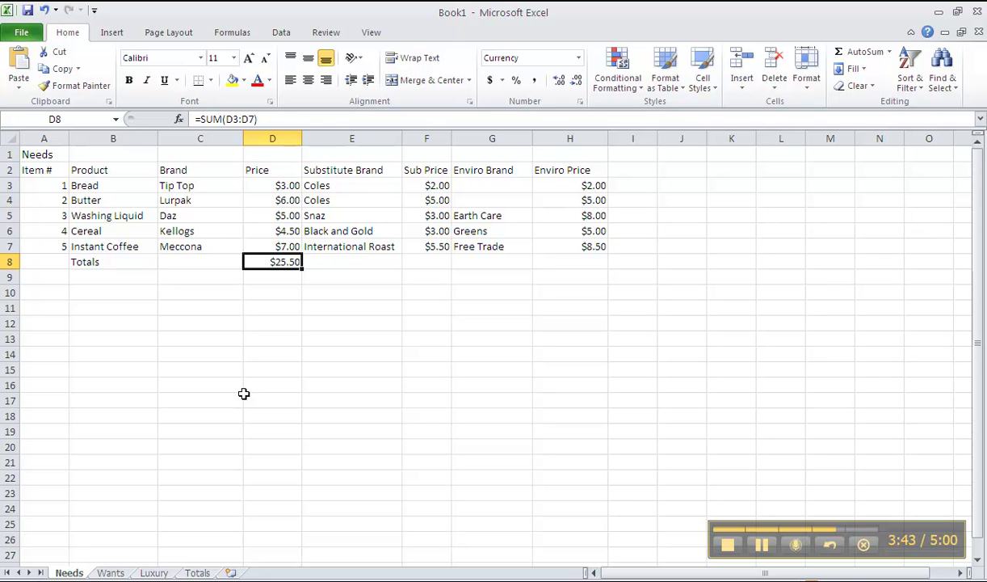
- AutoSum Sub Price into F8 ($18.50) and Enviro Price into H8 ($28.50)
{"action": "left_click", "coordinate": [413, 257]}
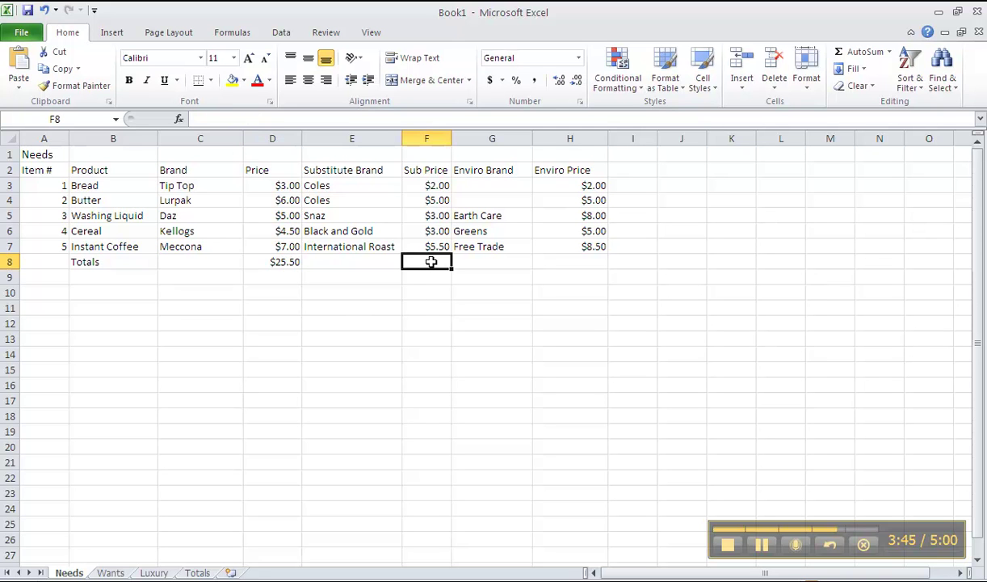
{"action": "left_click", "coordinate": [842, 50]}
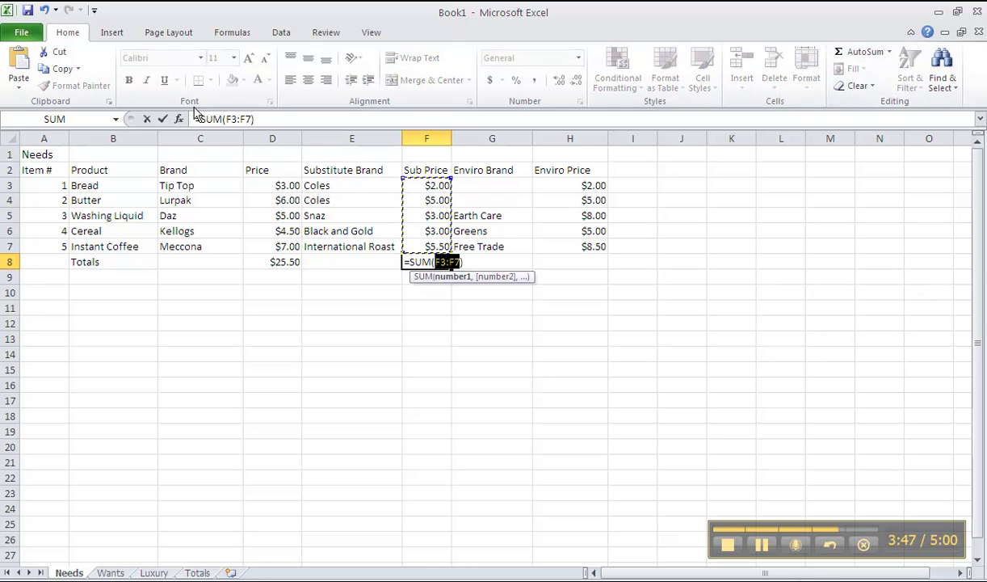
{"action": "left_click", "coordinate": [163, 119]}
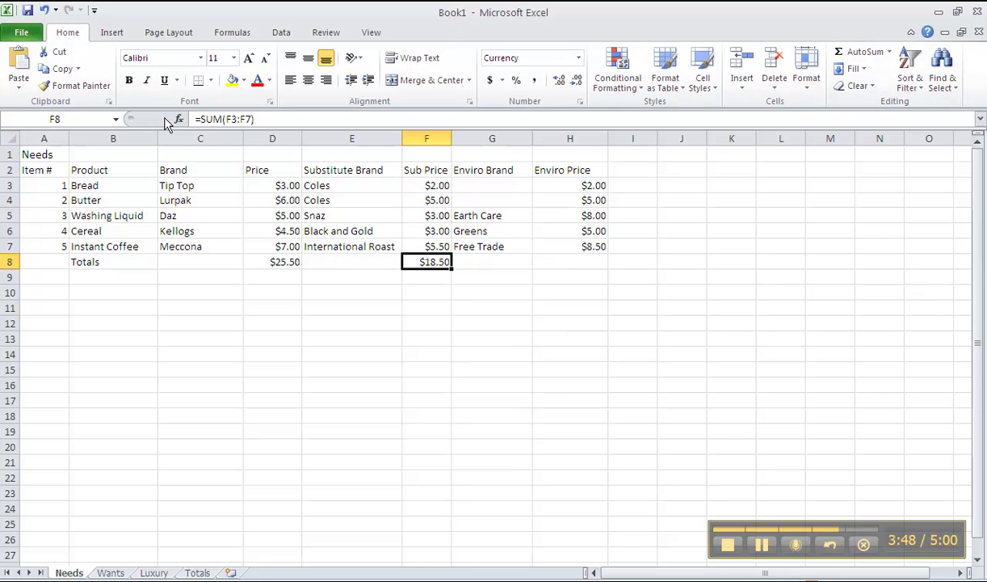
{"action": "left_click", "coordinate": [557, 258]}
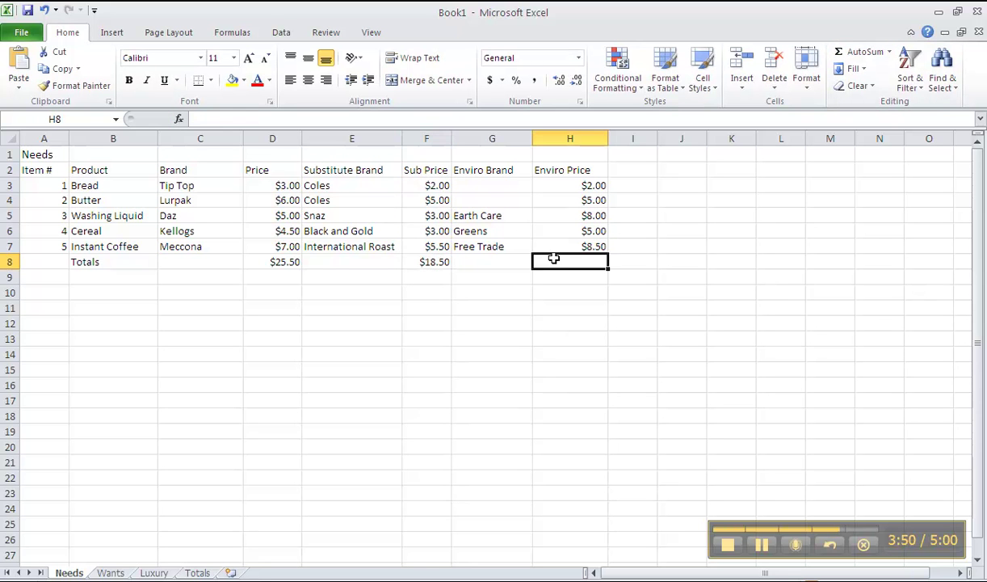
{"action": "left_click", "coordinate": [842, 51]}
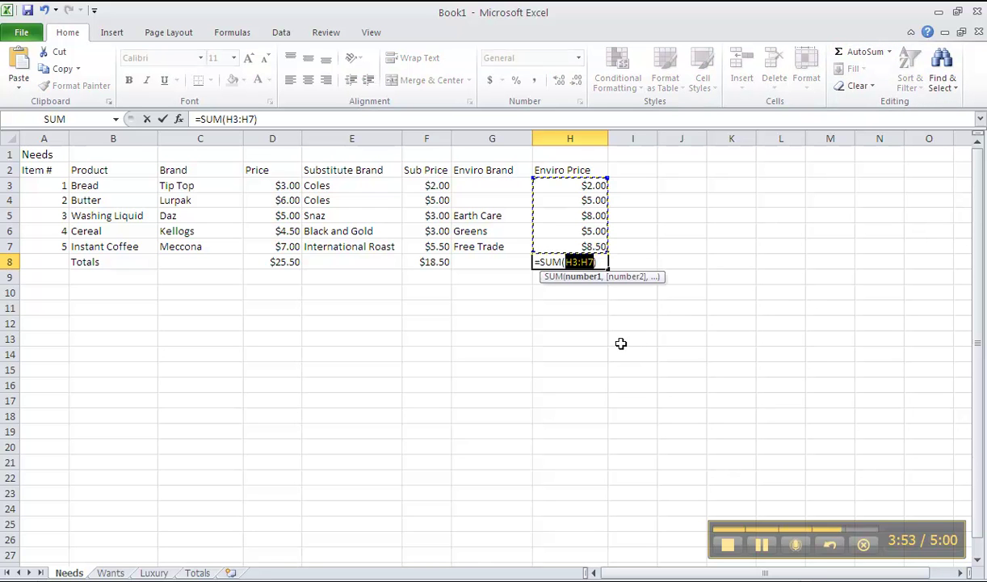
{"action": "left_click", "coordinate": [163, 119]}
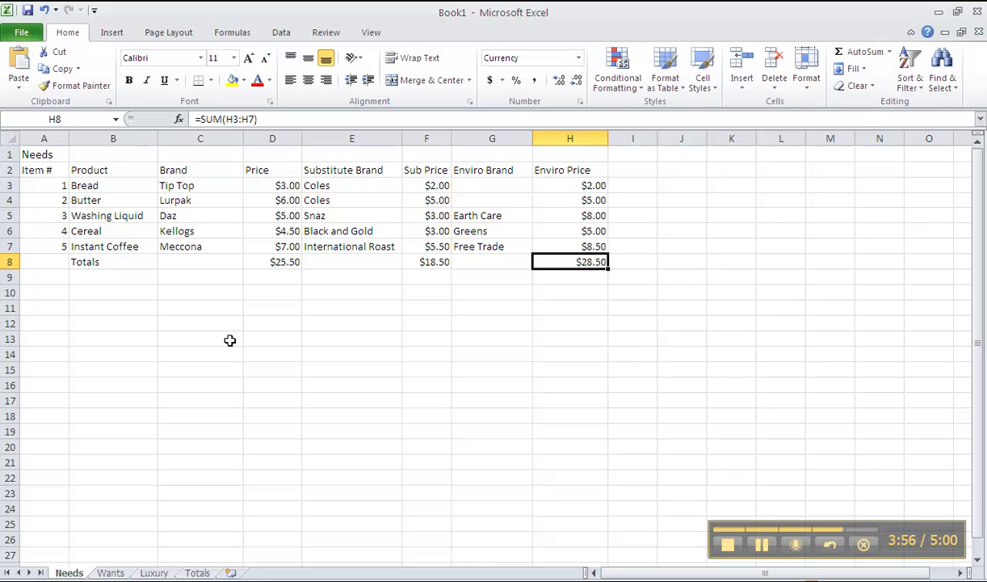
- Bold row 8 so the Totals label and the $25.50, $18.50, $28.50 totals stand out
{"action": "left_click", "coordinate": [10, 261]}
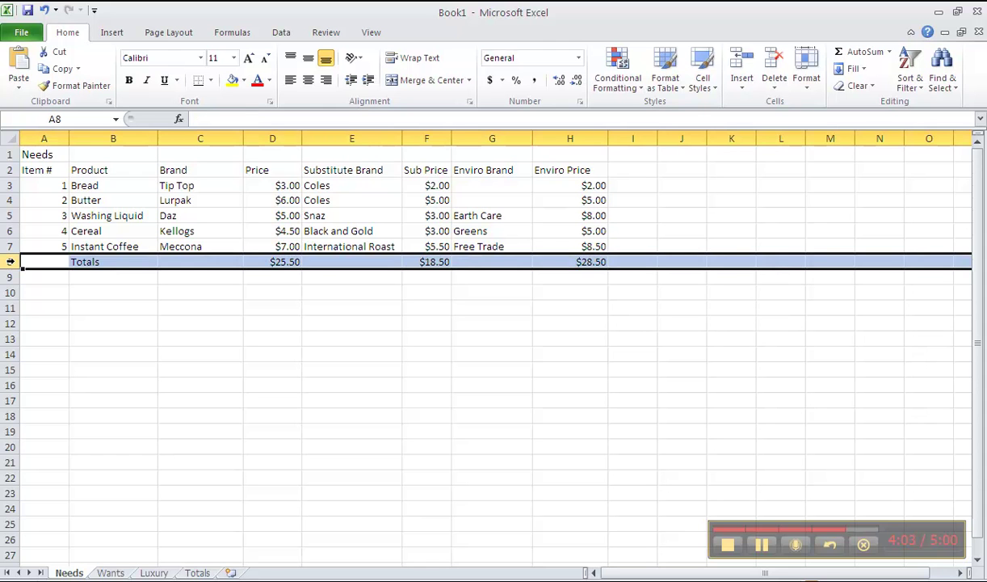
{"action": "scroll", "coordinate": [11, 261], "scroll_direction": "right", "scroll_amount": 5}
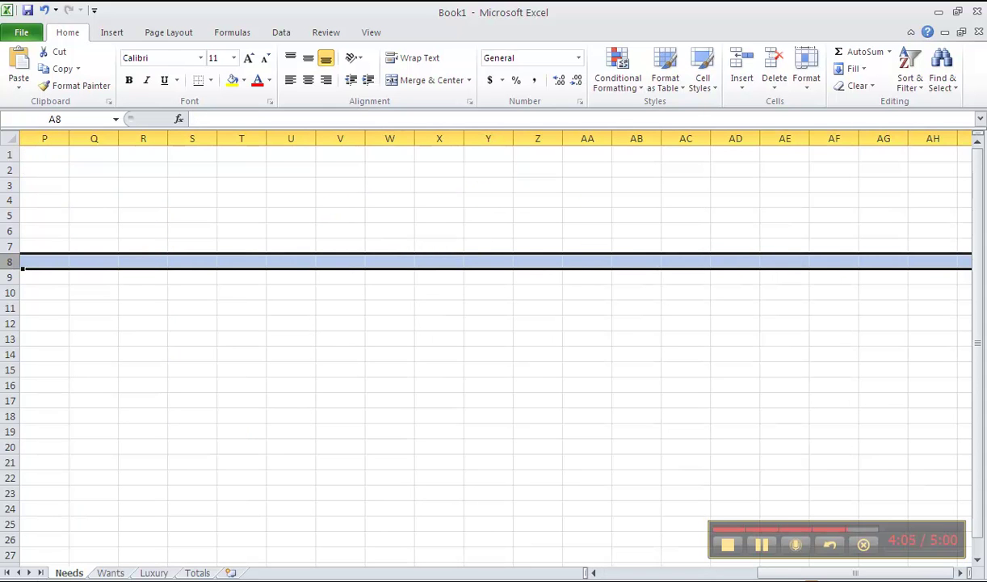
{"action": "left_click", "coordinate": [636, 575]}
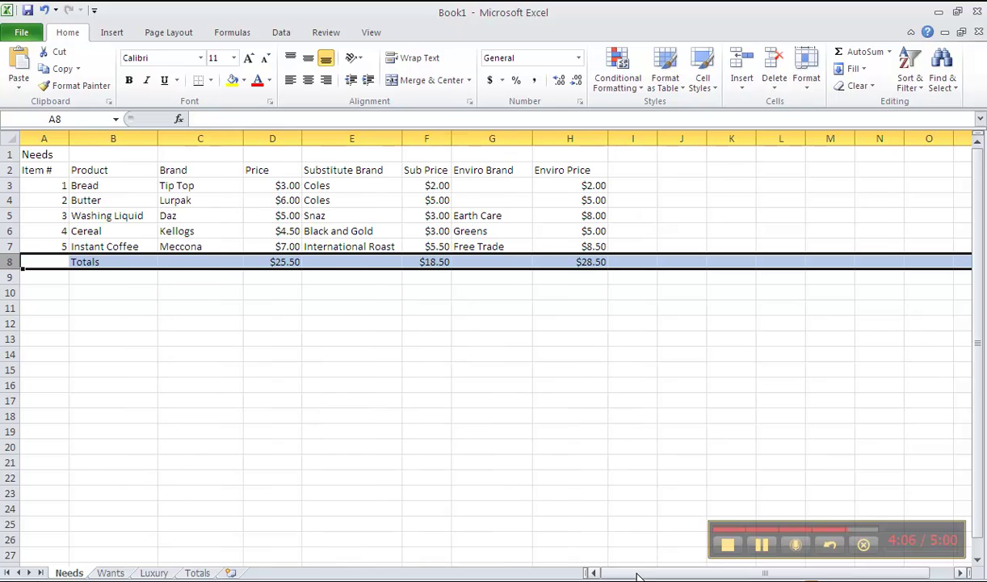
{"action": "left_click", "coordinate": [129, 80]}
{"action": "left_click", "coordinate": [209, 365]}
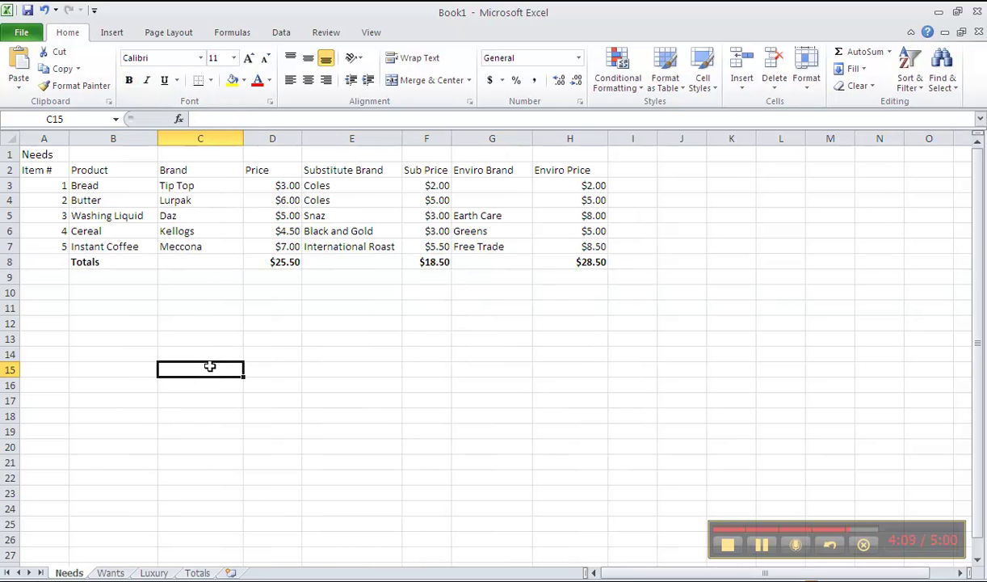